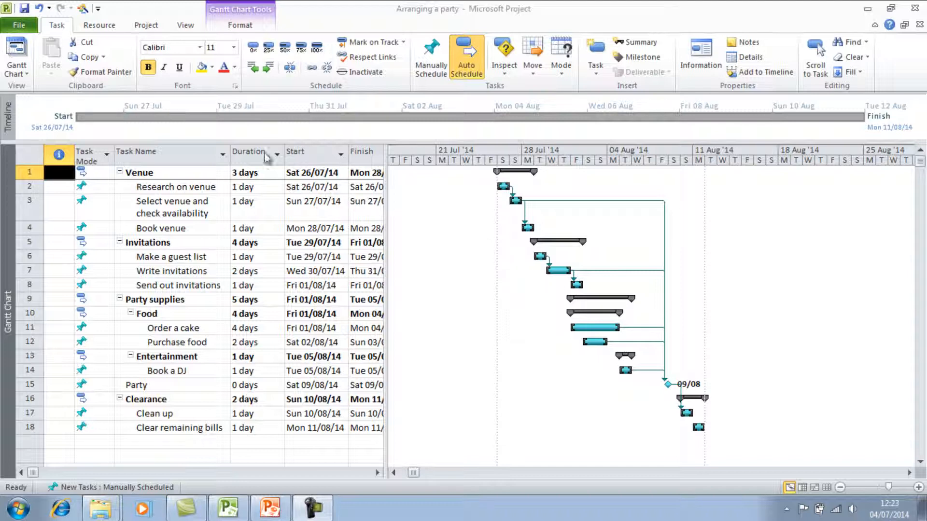
Step: Switch to the Resource Sheet view and add the resources Party organiser, DJ and Cake maker
click(21, 73)
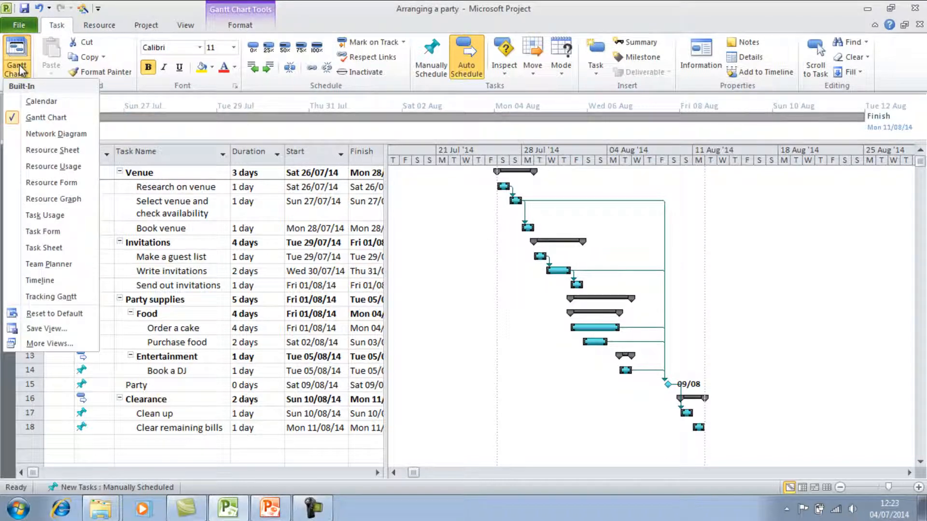
click(34, 152)
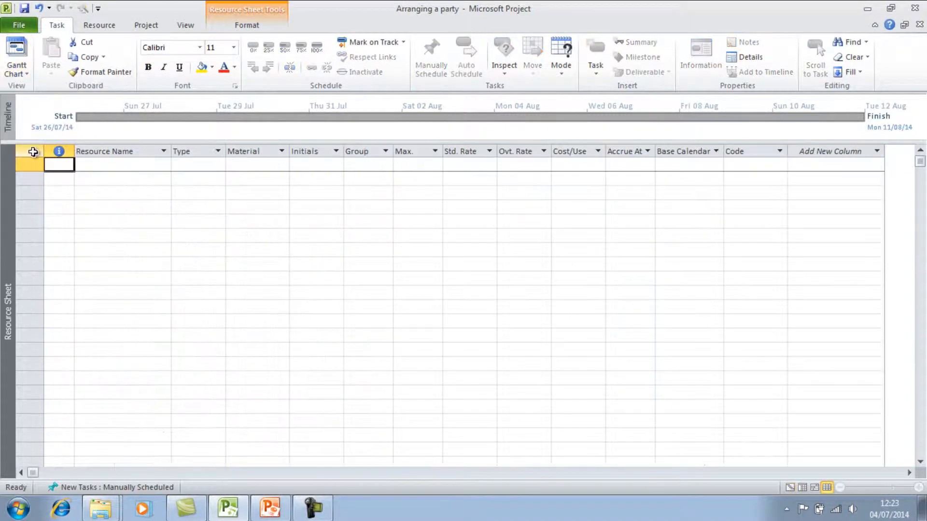
click(100, 164)
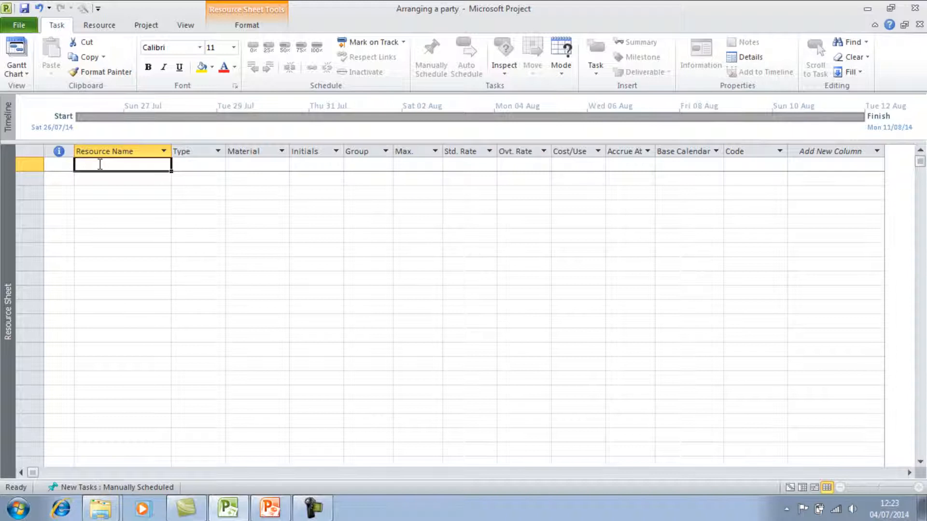
text(Party)
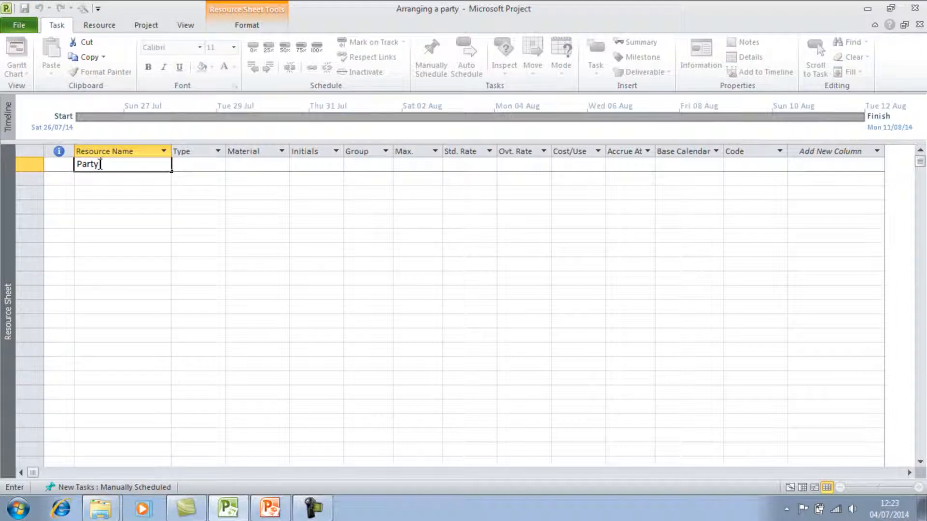
text( organiser)
key(Return)
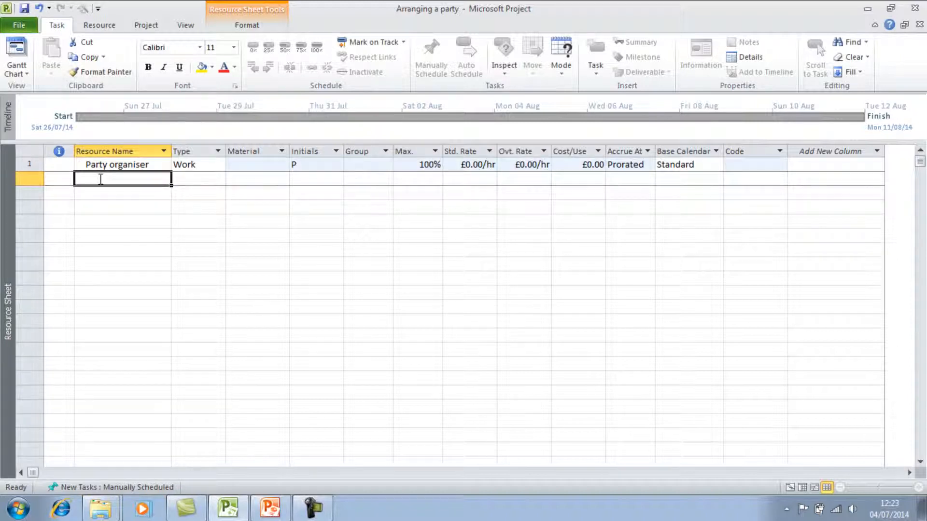
text(DJ)
key(Return)
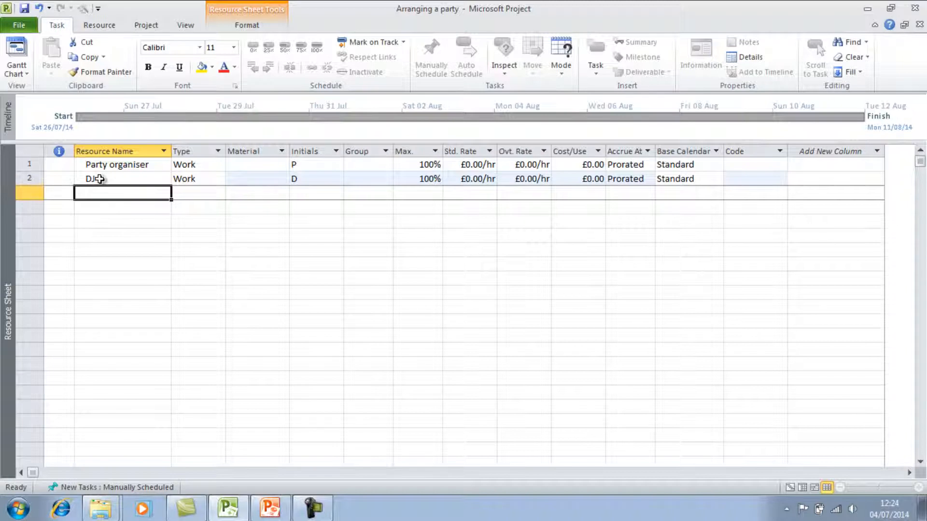
text(Cake maker)
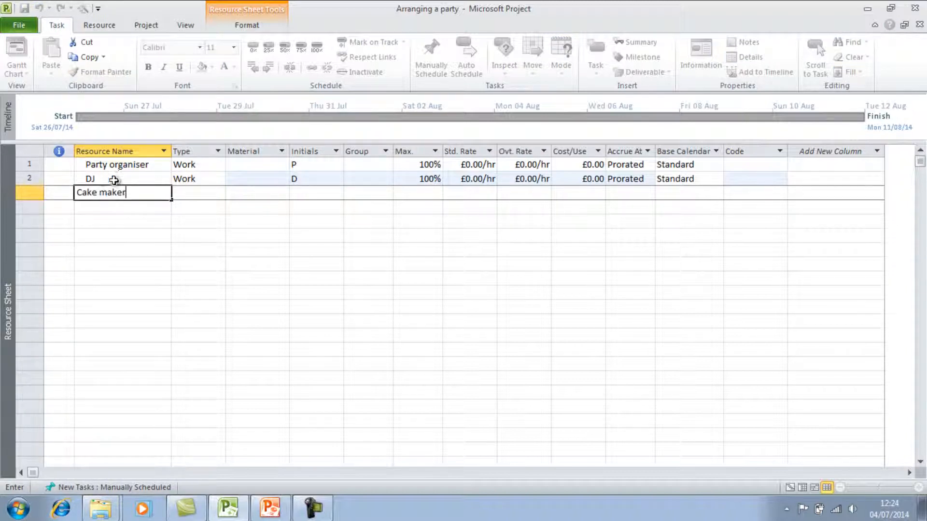
click(188, 235)
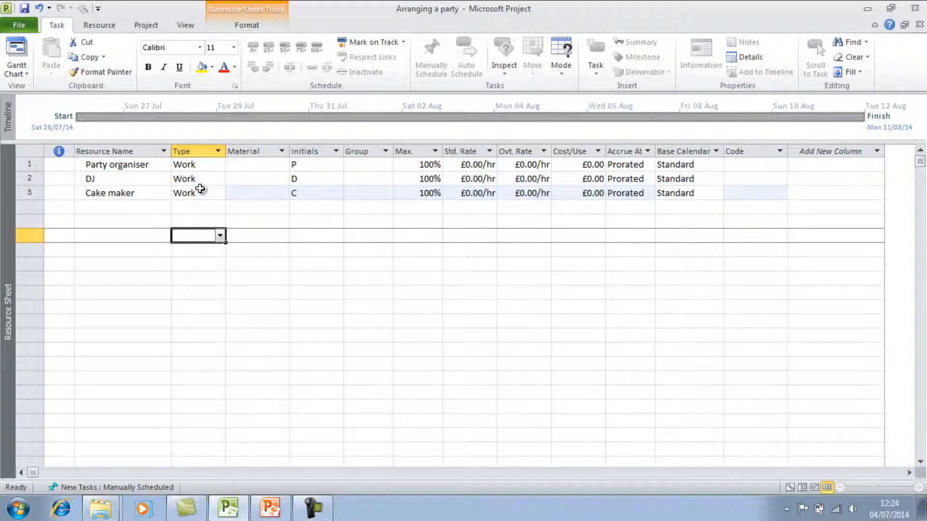
click(213, 166)
click(220, 165)
click(224, 172)
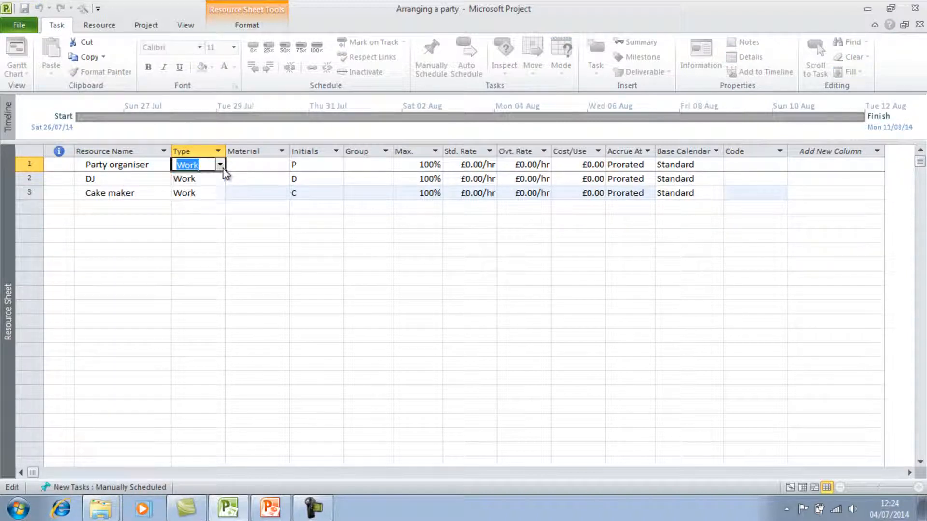
click(235, 248)
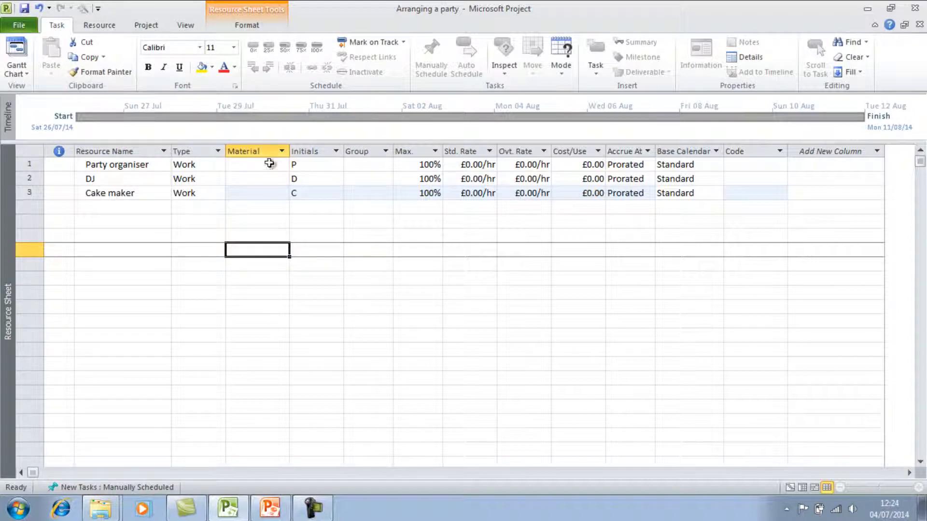
Step: Set the initials of Party organiser, DJ and Cake maker to PO, DJ and CM
click(305, 165)
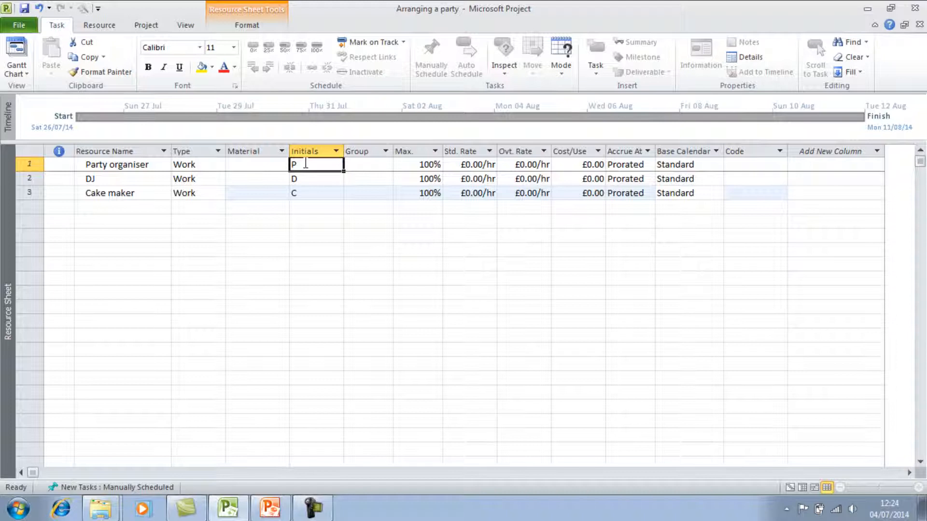
text(O)
click(304, 179)
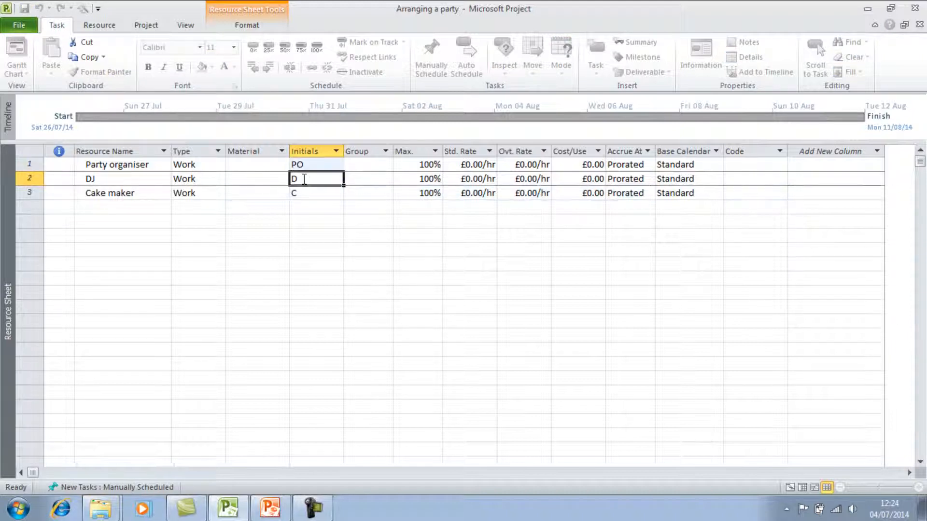
text(DJ)
click(304, 193)
text(C)
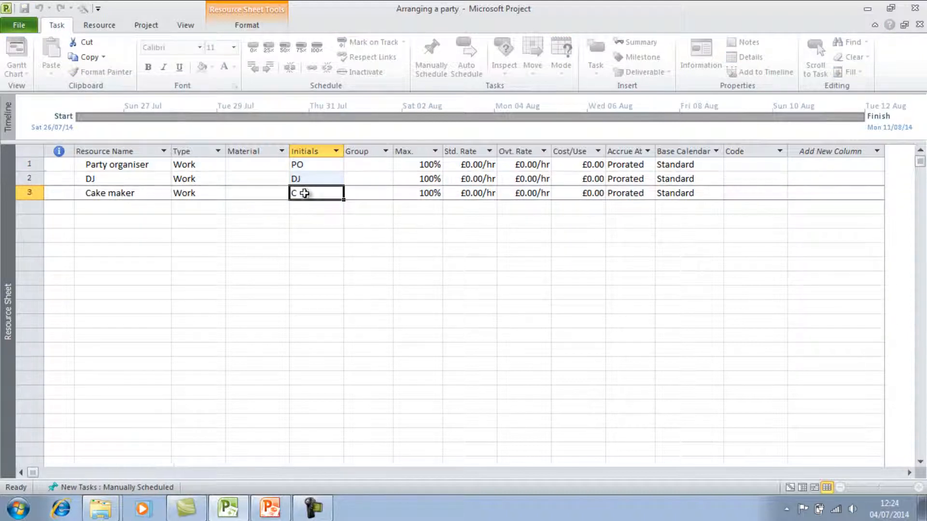
text(M)
click(405, 202)
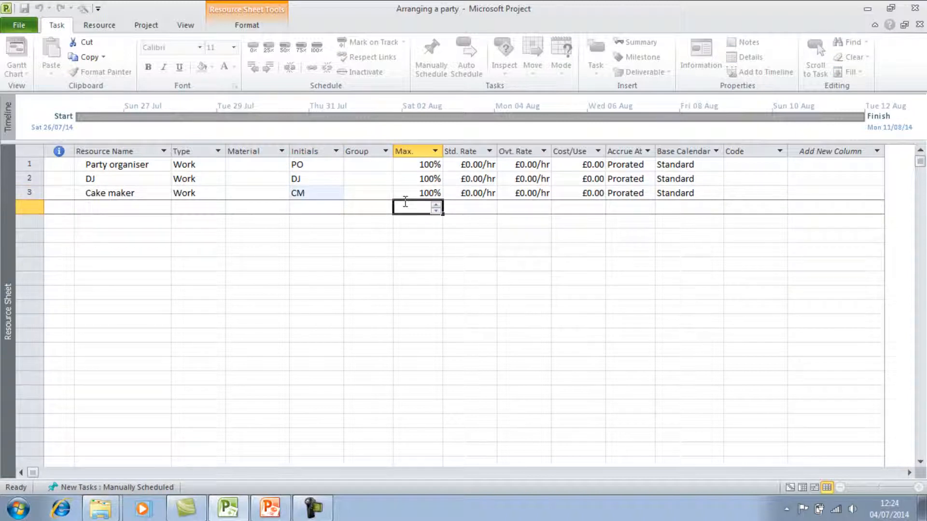
click(369, 191)
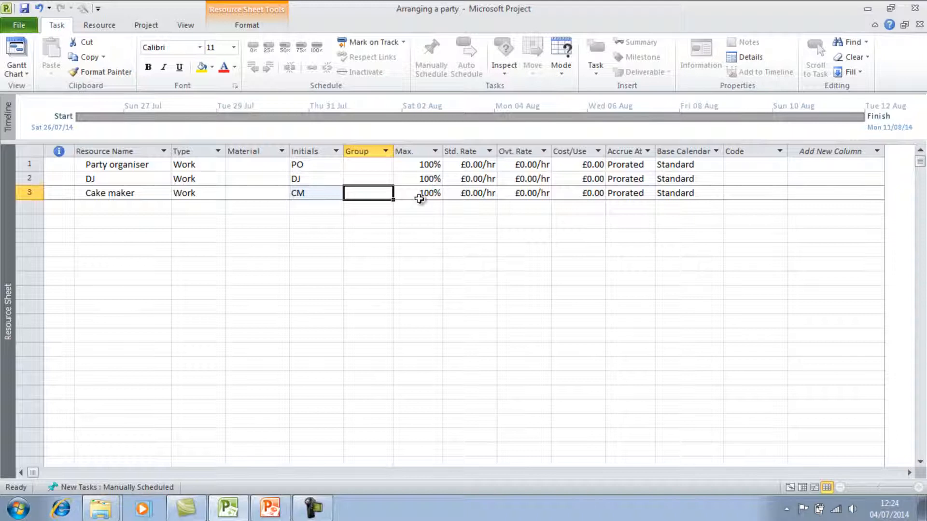
Step: Set the standard rate of Party organiser, DJ and Cake maker to 10 each
click(463, 166)
text(10)
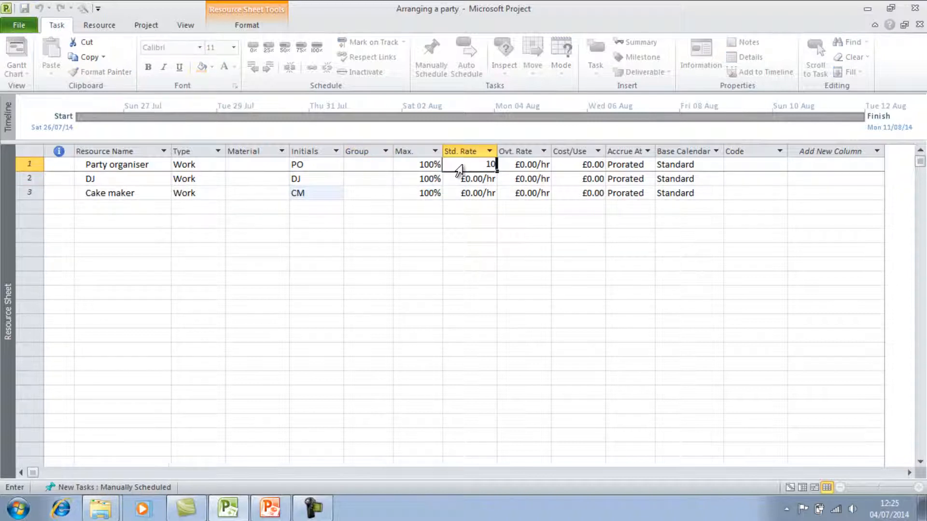
key(Return)
text(10)
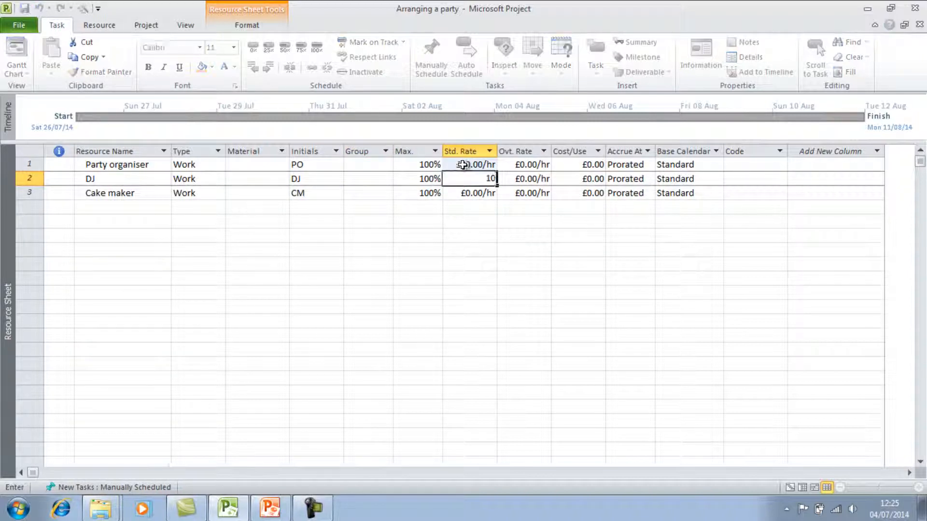
key(Return)
text(10)
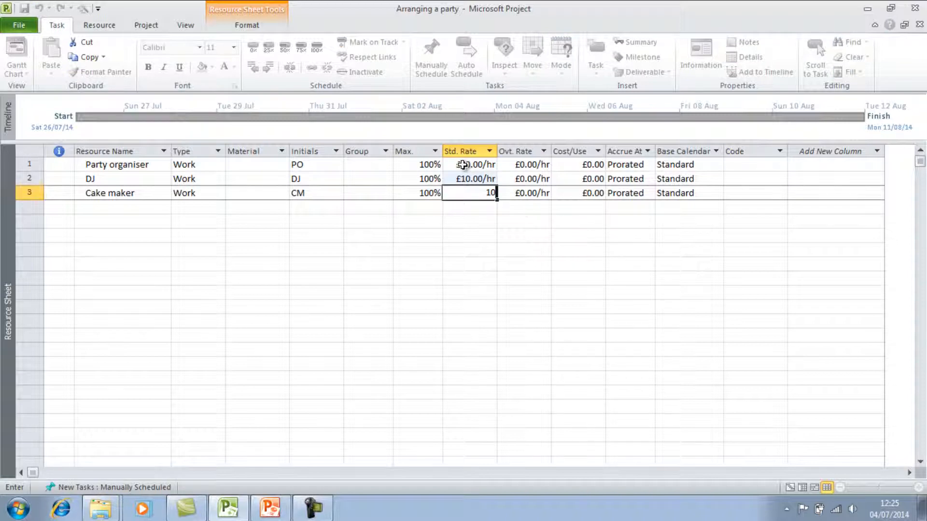
click(523, 222)
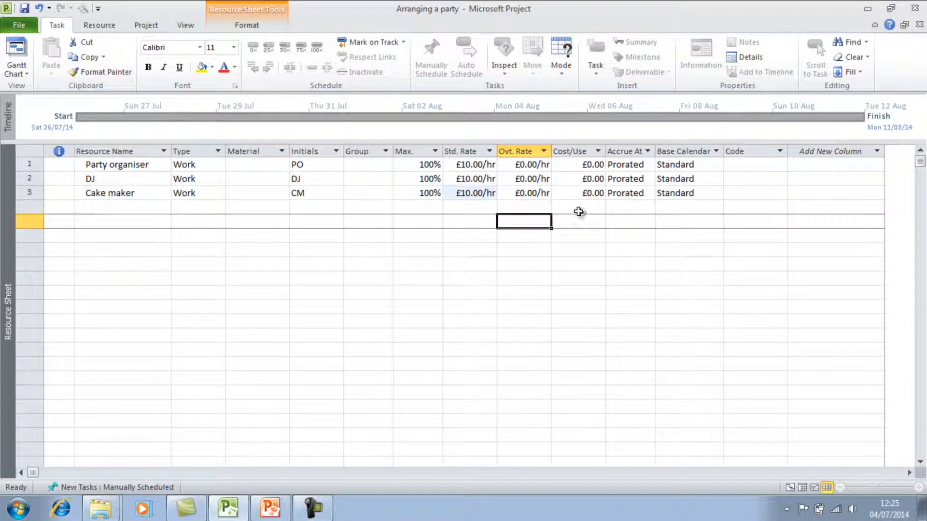
click(645, 165)
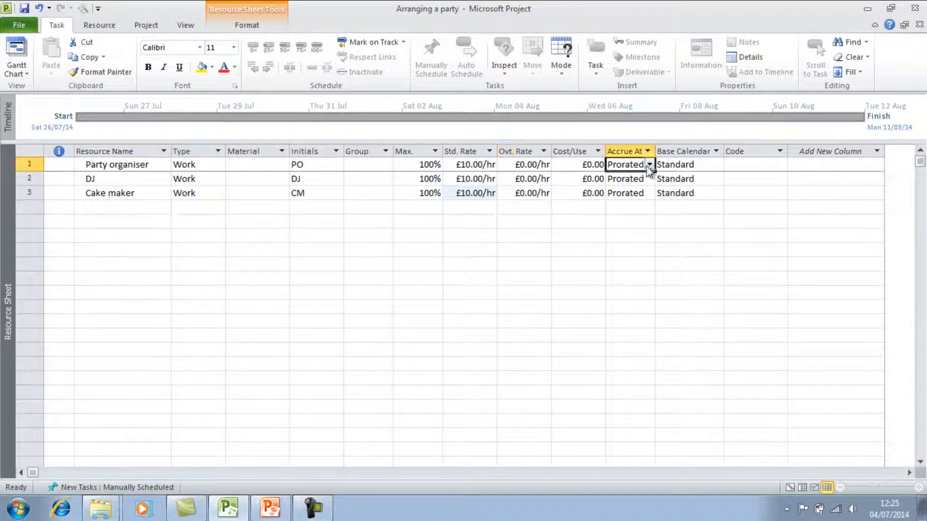
click(650, 166)
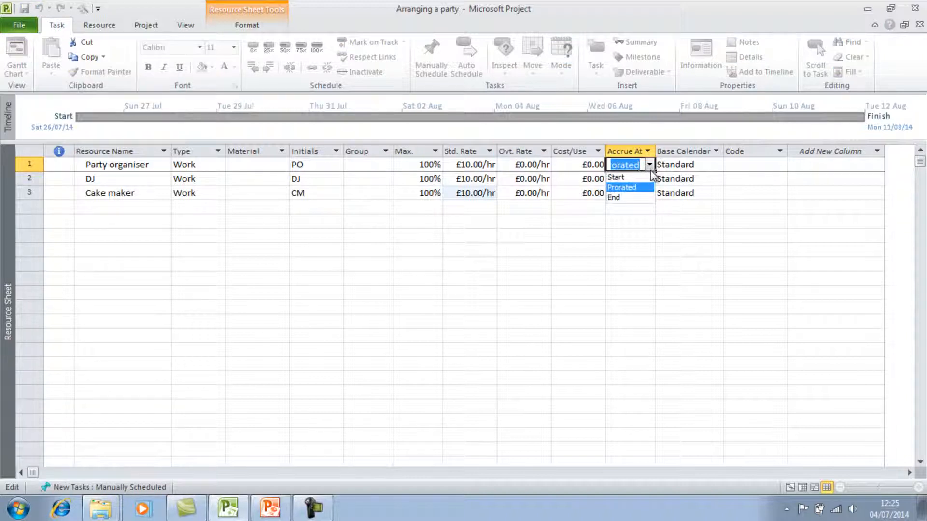
click(668, 212)
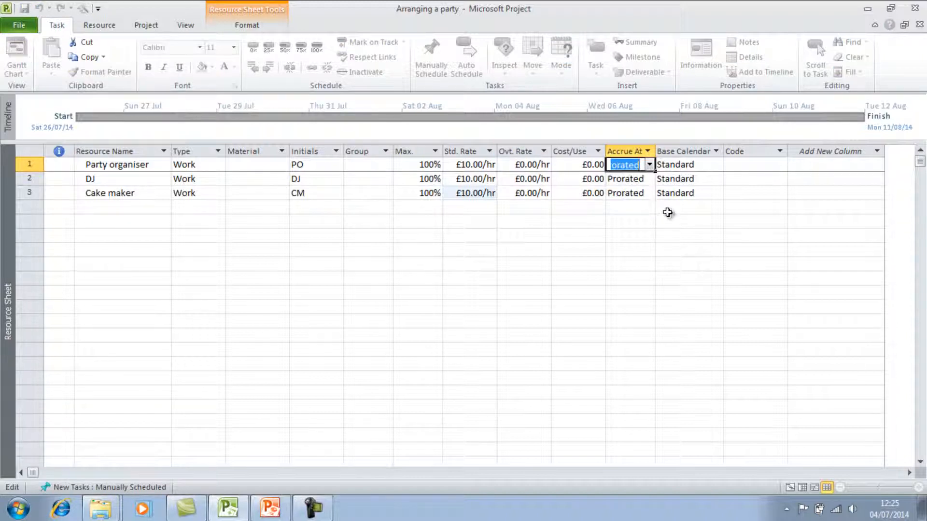
click(668, 212)
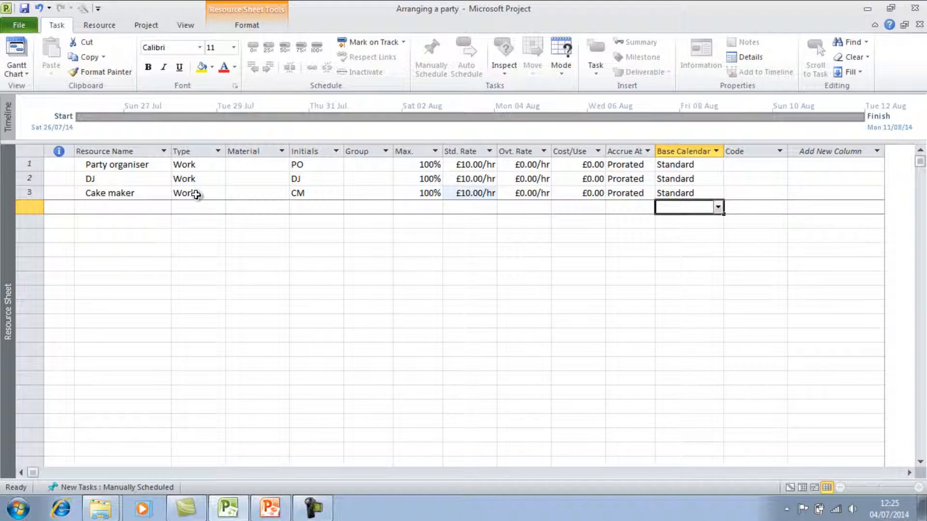
Step: Add the resources Venue and Food below Cake maker
click(150, 207)
text(Venue)
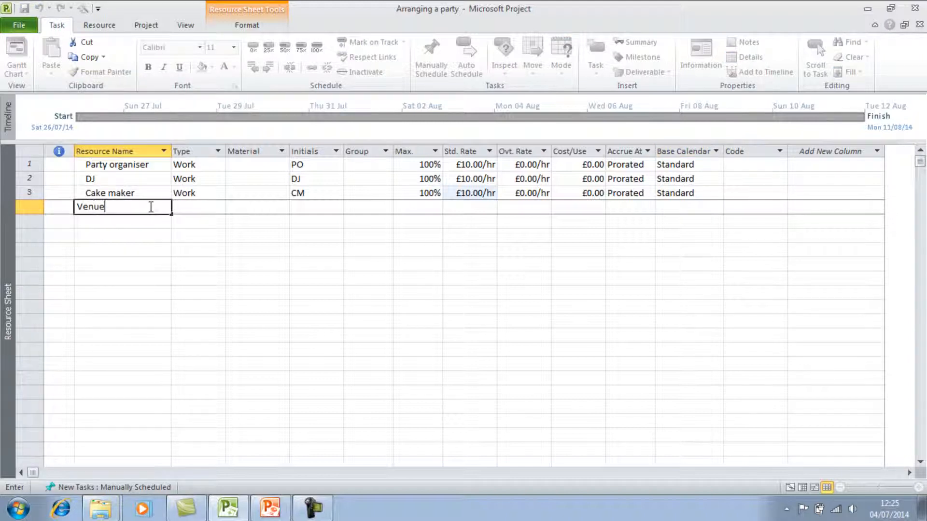
click(144, 222)
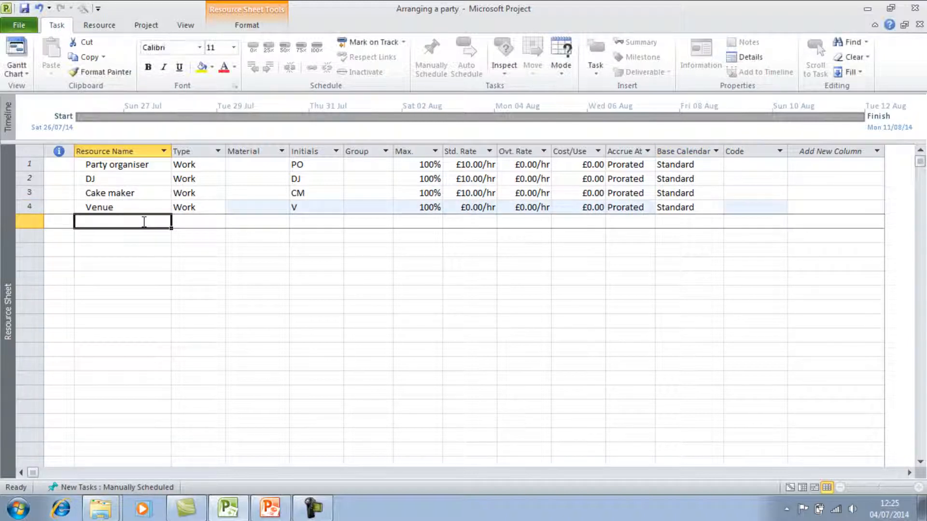
text(Food)
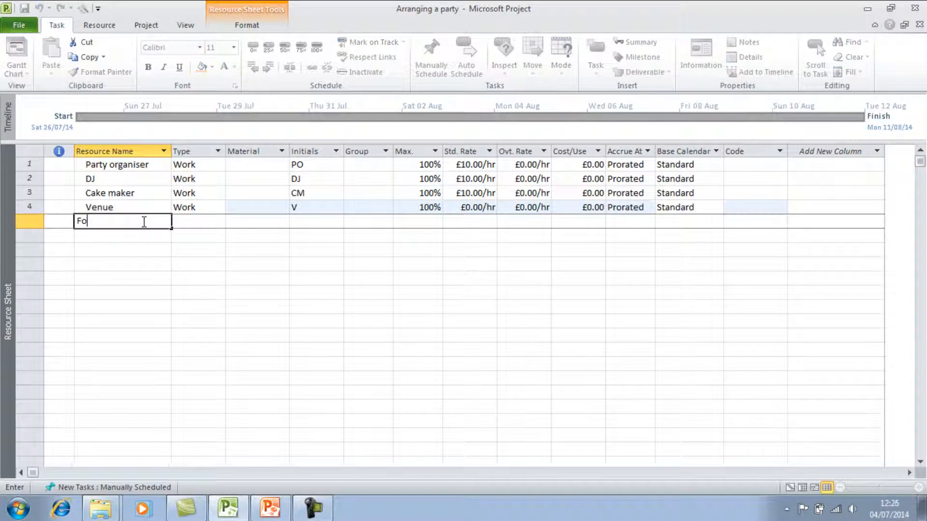
click(171, 244)
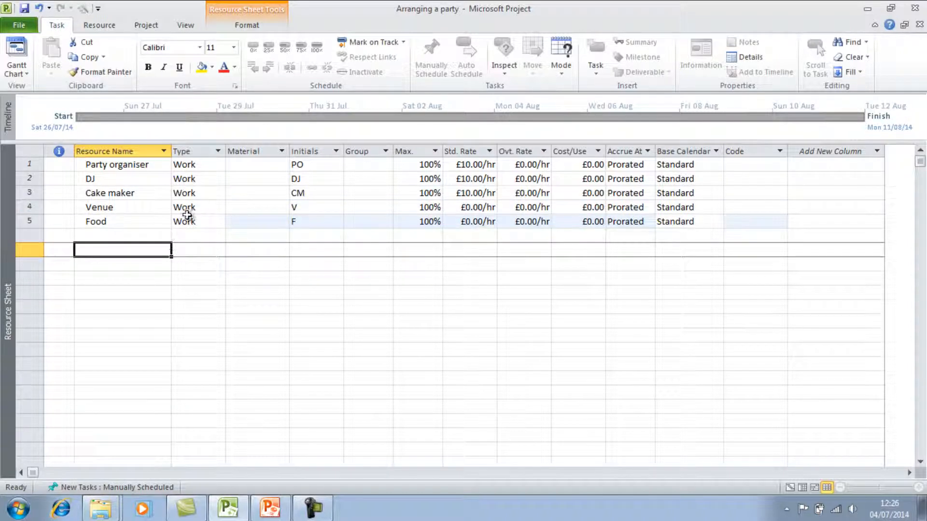
Step: Set the type of the Venue and Food resources to Cost
click(206, 209)
click(220, 208)
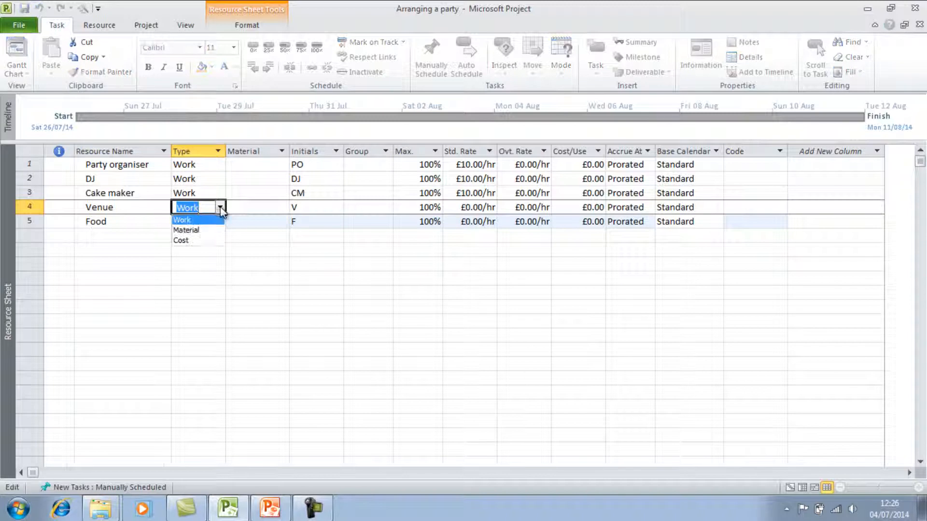
click(207, 241)
click(217, 222)
click(221, 221)
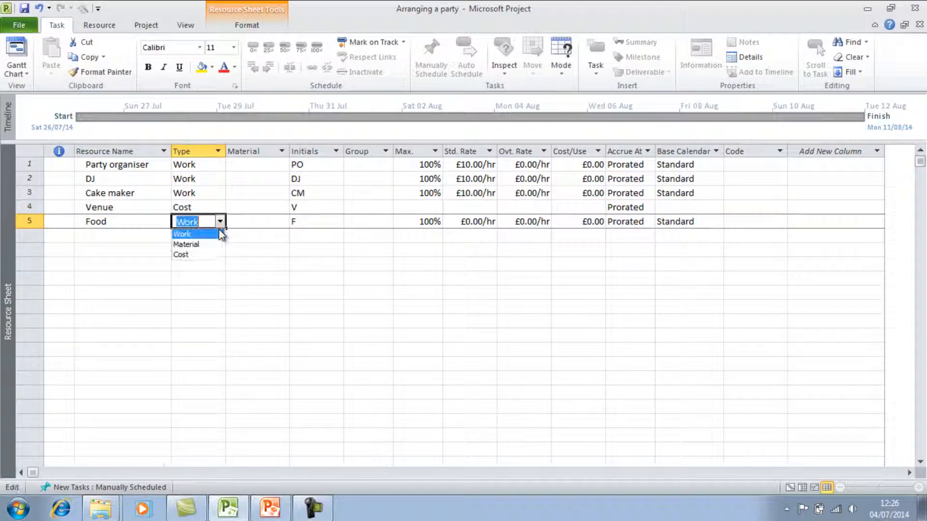
click(206, 255)
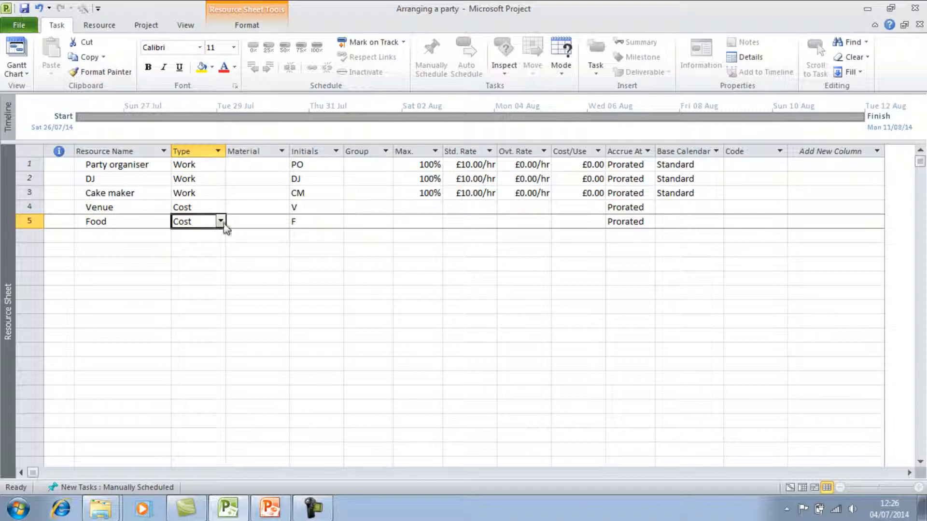
Step: Add a Petrol resource and set its type to Material
click(155, 240)
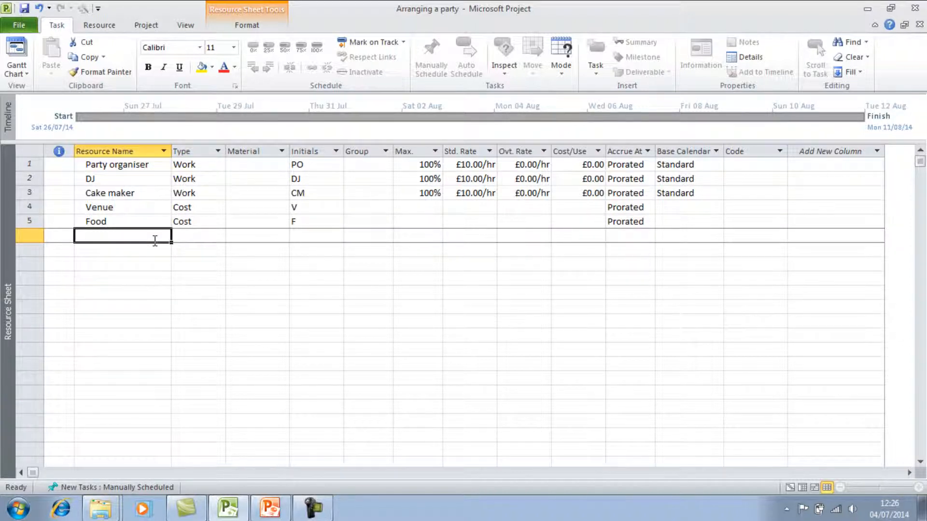
text(Petrol)
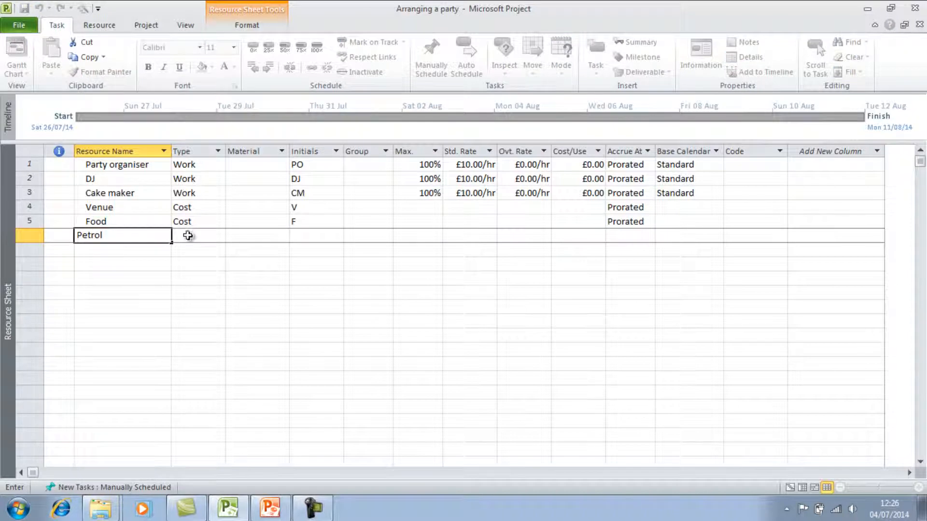
click(191, 235)
click(220, 236)
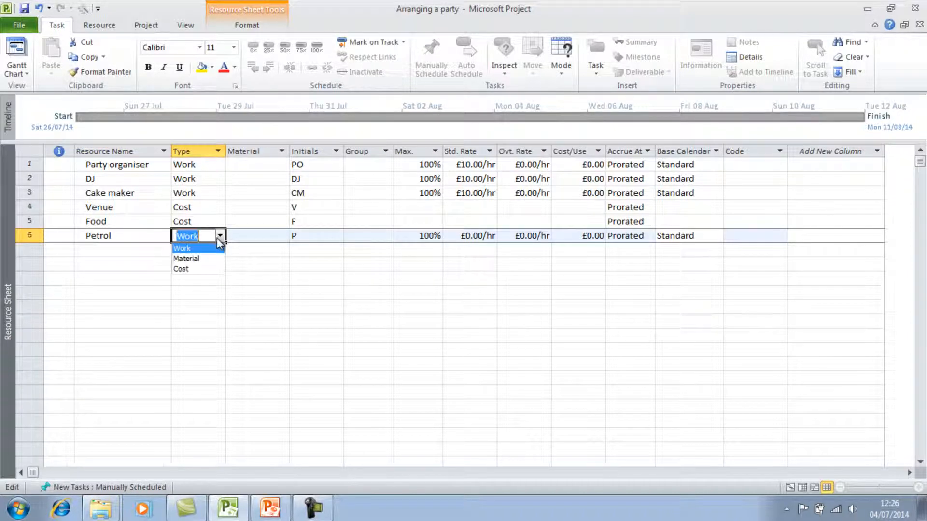
click(207, 263)
click(363, 292)
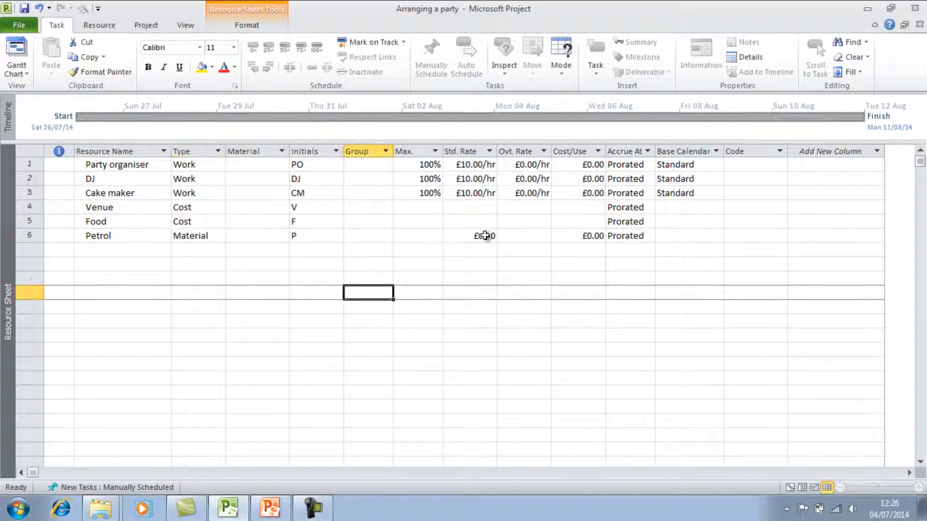
Step: Set Petrol's material label to Litres and its standard rate to £1.30
click(249, 235)
text(Litres)
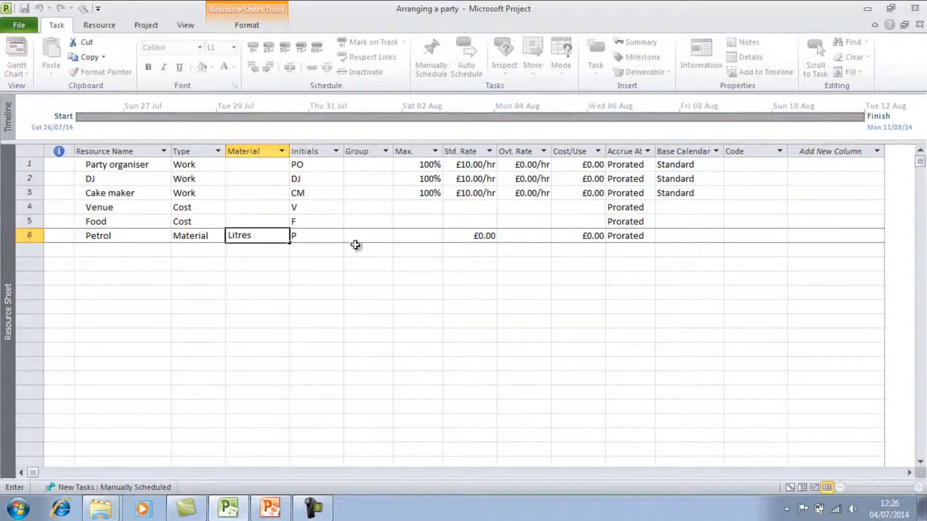
click(469, 241)
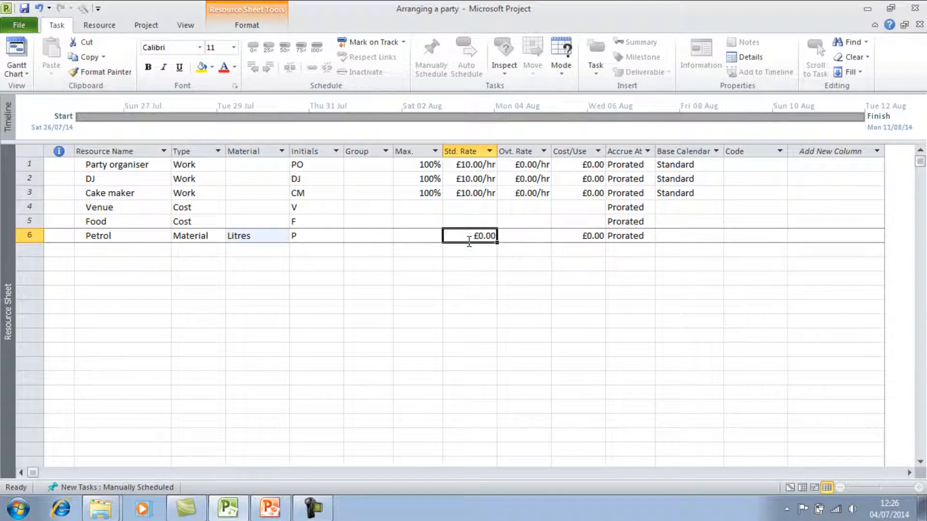
text(£1.)
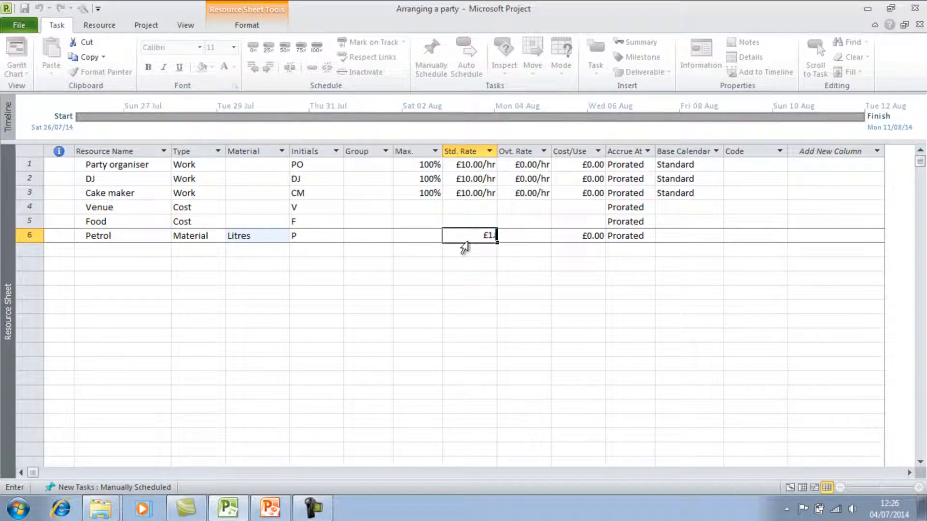
text(30)
click(550, 254)
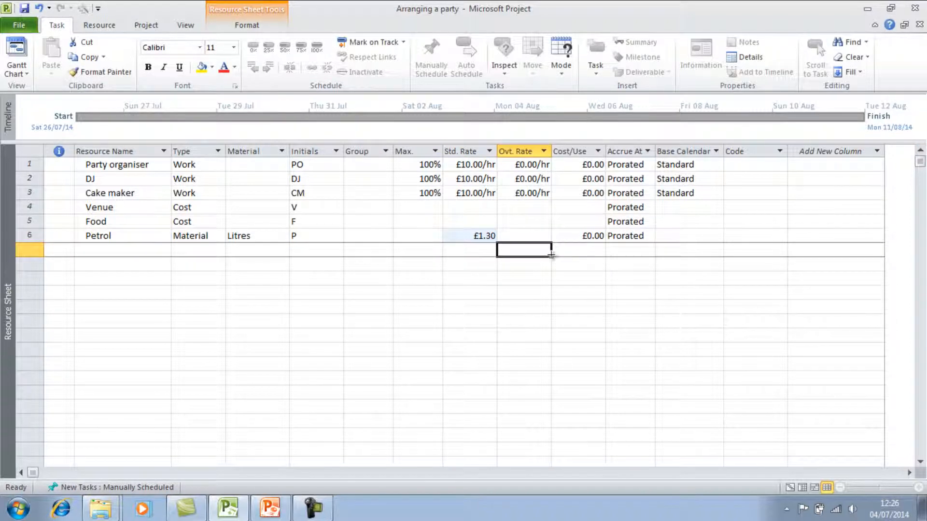